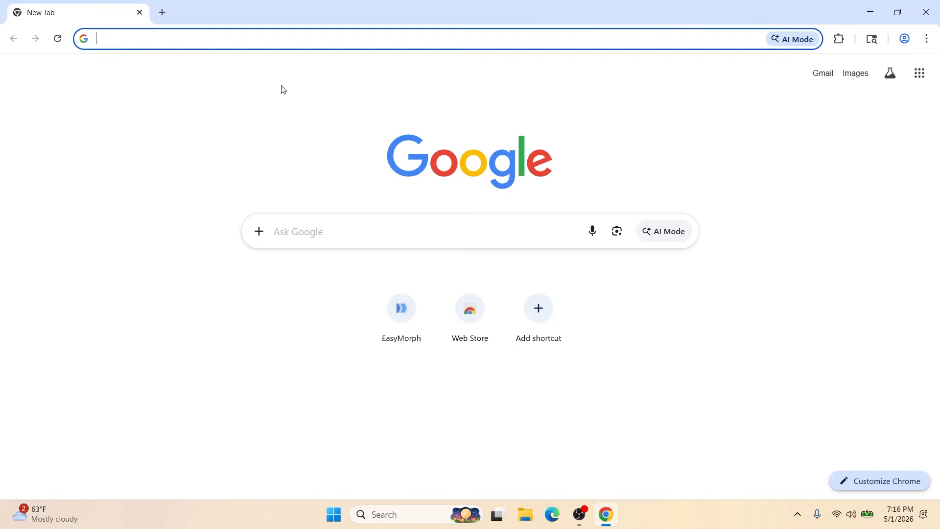
- Open easymorph.com and view the EasyMorph Desktop download section, then close the browser
{"action": "type", "text": "easymorph.com"}
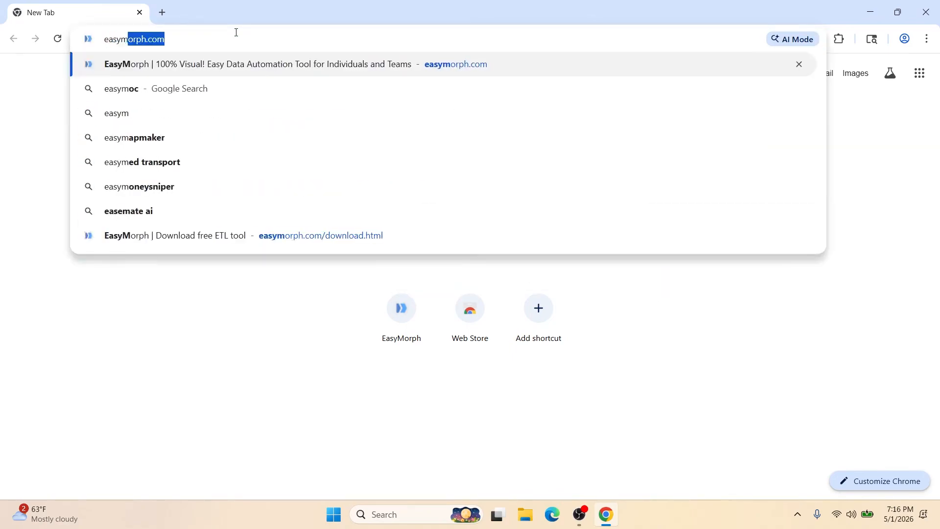
{"action": "key", "text": "Return"}
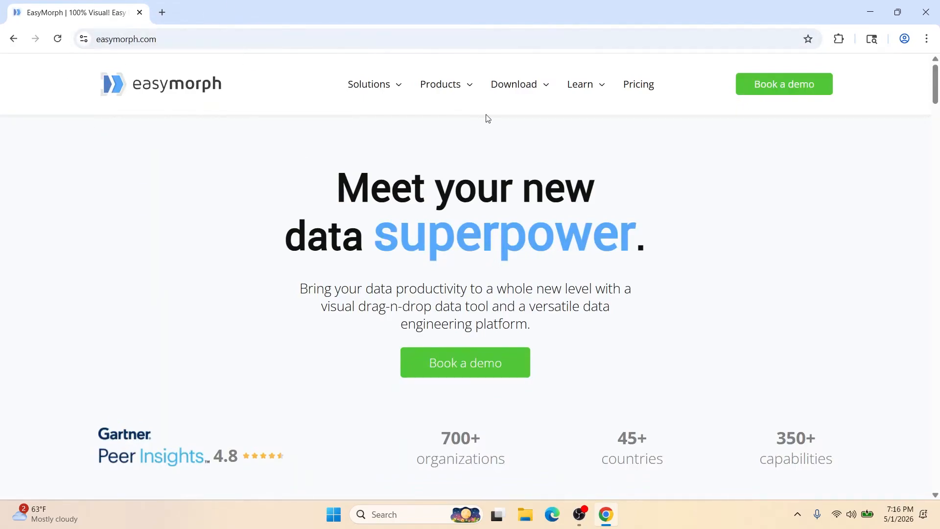
{"action": "mouse_move", "coordinate": [496, 87]}
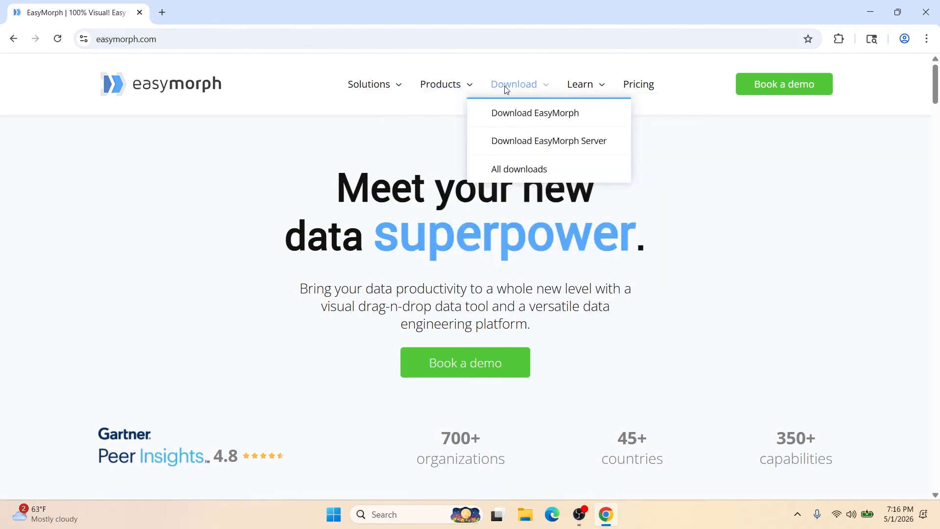
{"action": "left_click", "coordinate": [516, 112]}
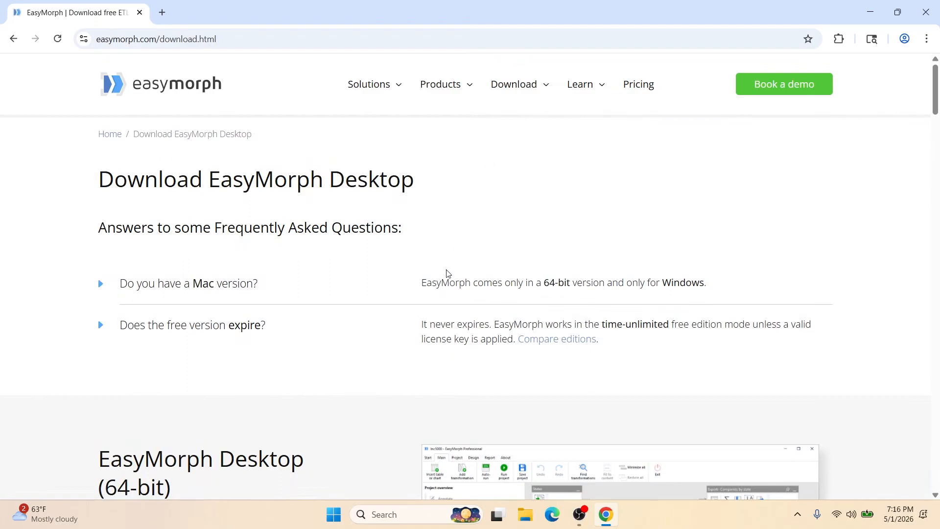
{"action": "scroll", "coordinate": [394, 257], "scroll_direction": "down", "scroll_amount": 6}
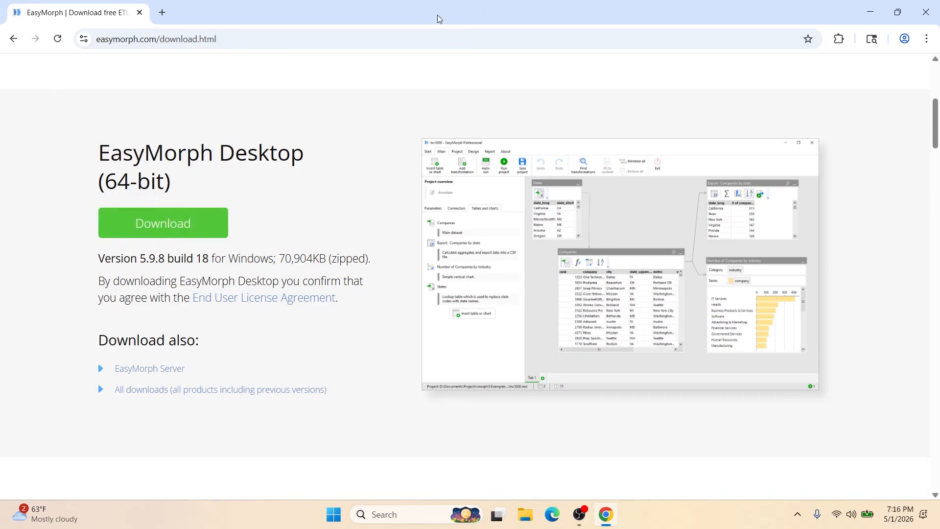
{"action": "left_click", "coordinate": [925, 11]}
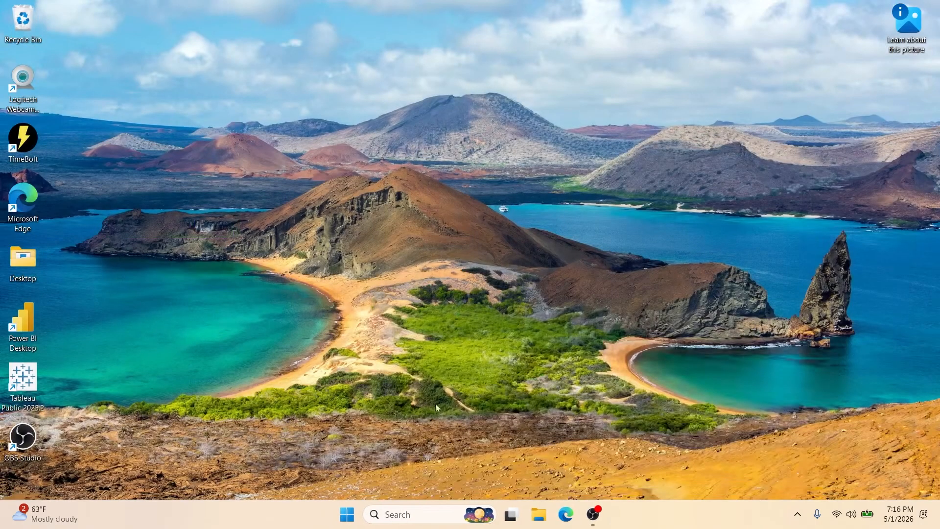
- Find the installed EasyMorph application on the computer and launch it
{"action": "left_click", "coordinate": [409, 521]}
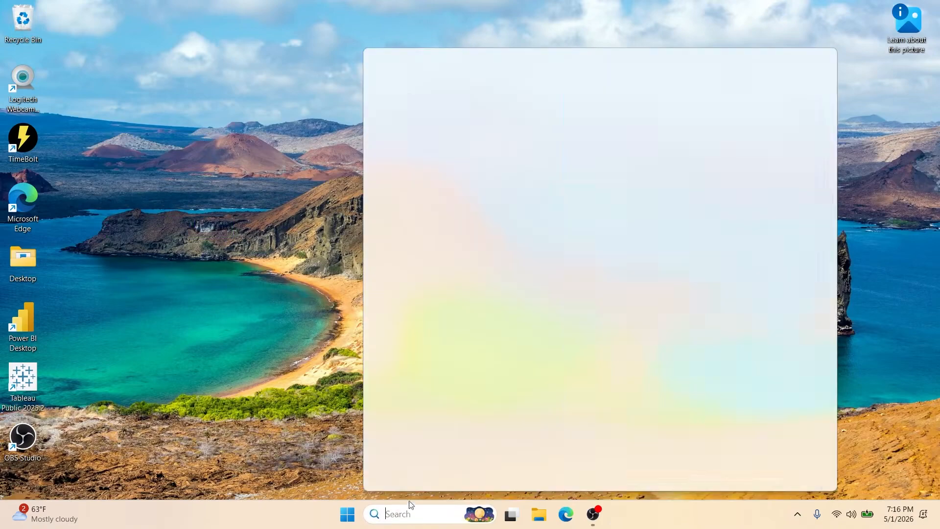
{"action": "type", "text": "eas"}
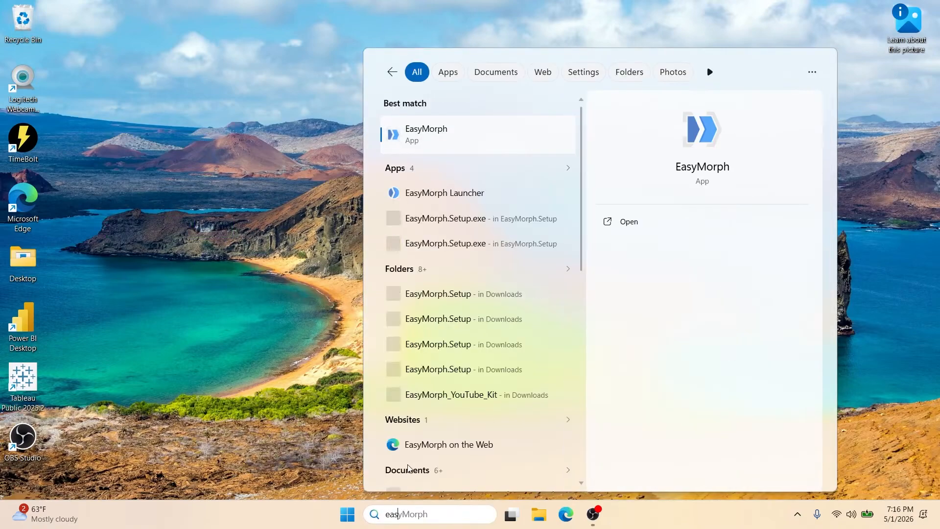
{"action": "left_click", "coordinate": [511, 133]}
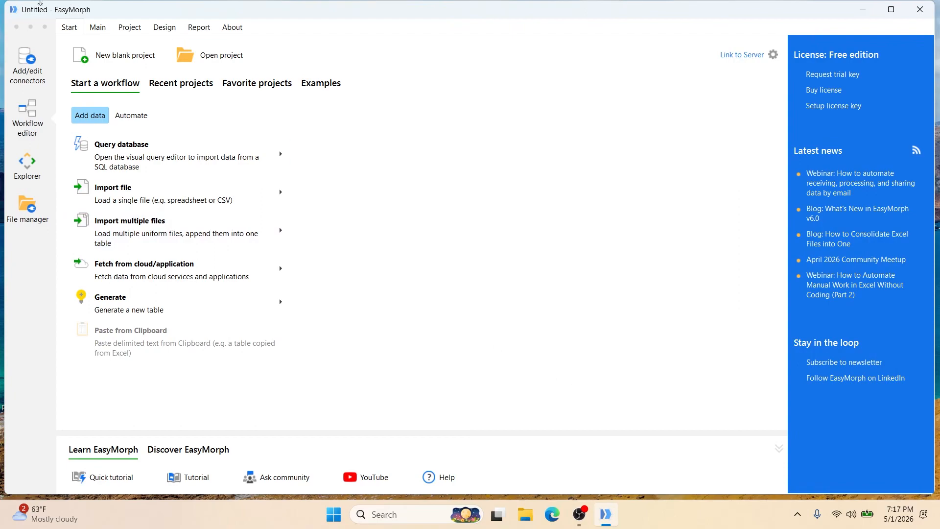
- Create a new Salesforce connector in the Connector Manager and name it "Salesforce Connection"
{"action": "left_click", "coordinate": [27, 73]}
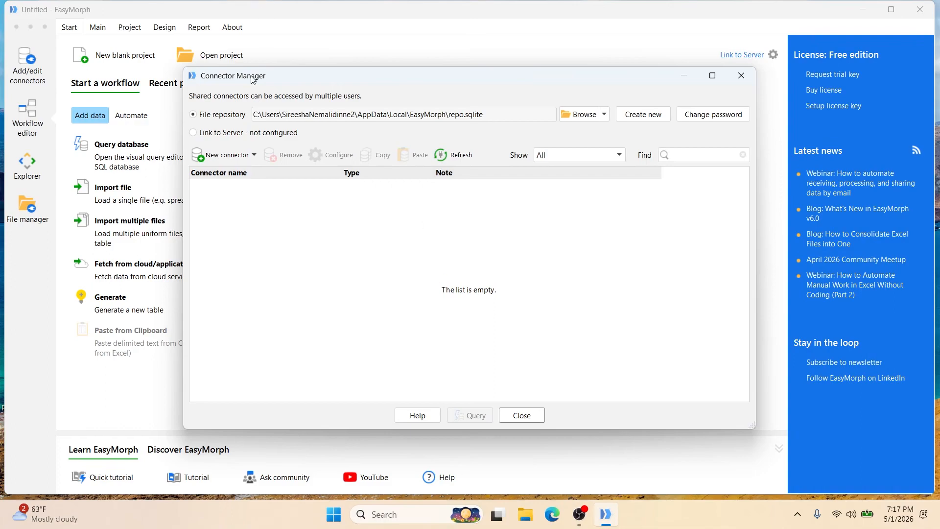
{"action": "left_click", "coordinate": [249, 155]}
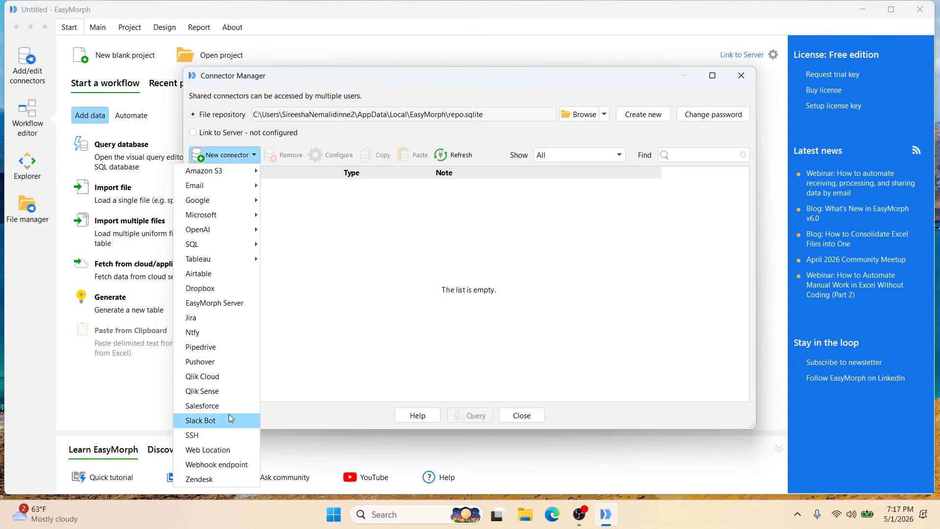
{"action": "left_click", "coordinate": [229, 414]}
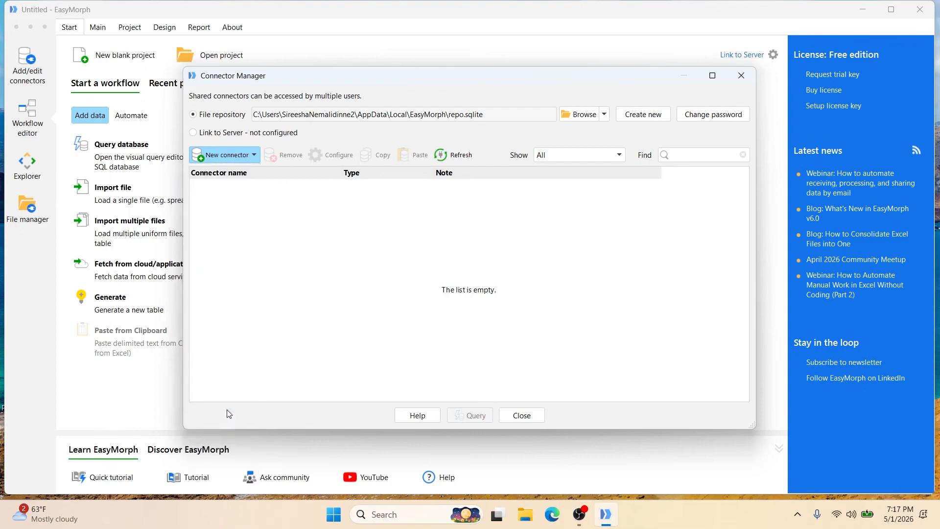
{"action": "left_click", "coordinate": [379, 183]}
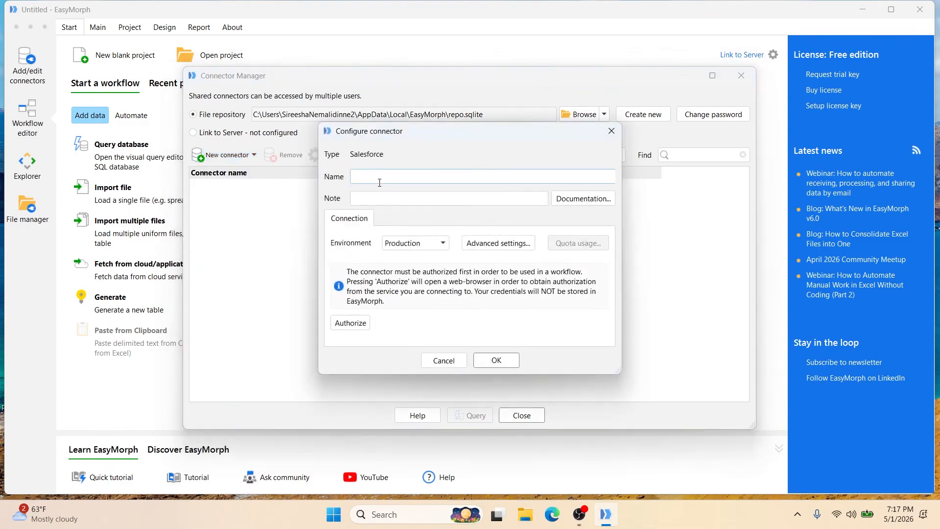
{"action": "type", "text": "Salesforce Connection"}
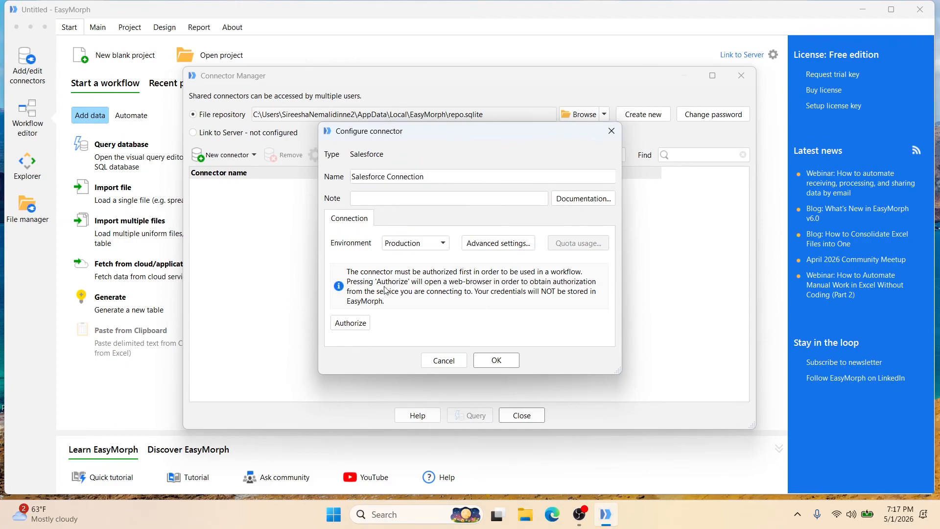
- Authorize the connector by logging in to Salesforce with the prefilled credentials, and save it
{"action": "left_click", "coordinate": [351, 323]}
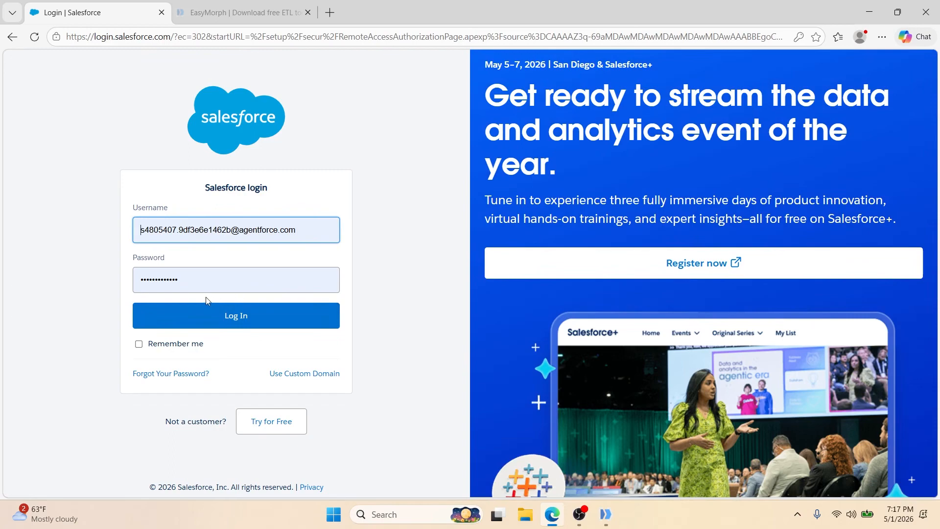
{"action": "left_click", "coordinate": [266, 323]}
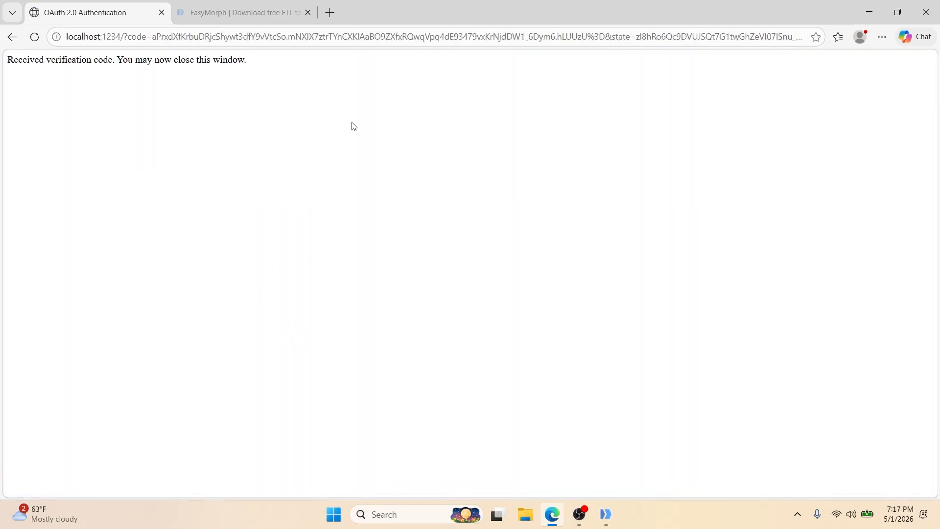
{"action": "left_click", "coordinate": [916, 17]}
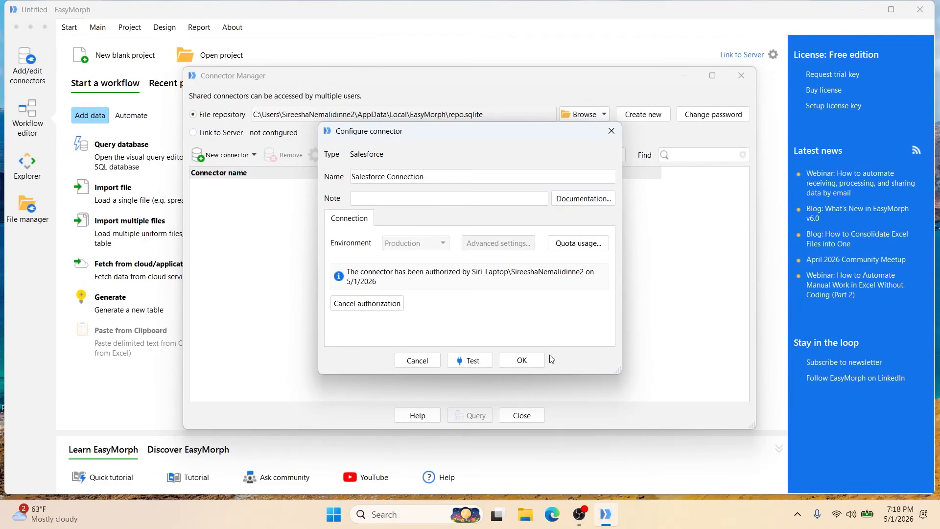
{"action": "left_click", "coordinate": [532, 361]}
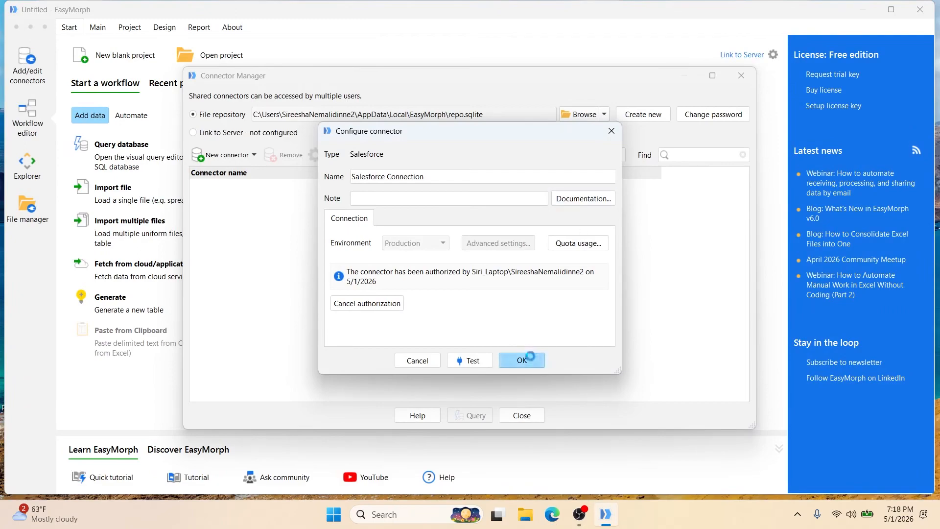
{"action": "left_click", "coordinate": [741, 76]}
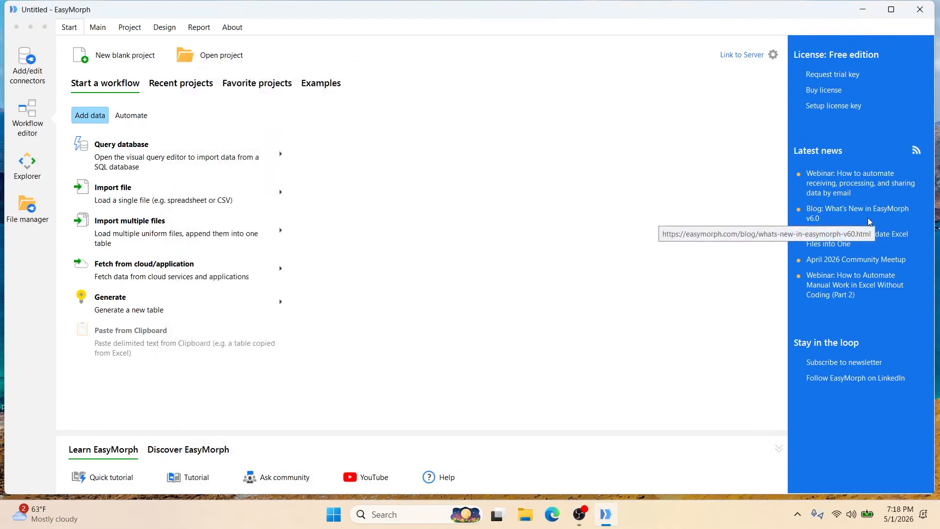
- Start a new blank project and add an Import from Salesforce action to it
{"action": "left_click", "coordinate": [98, 59]}
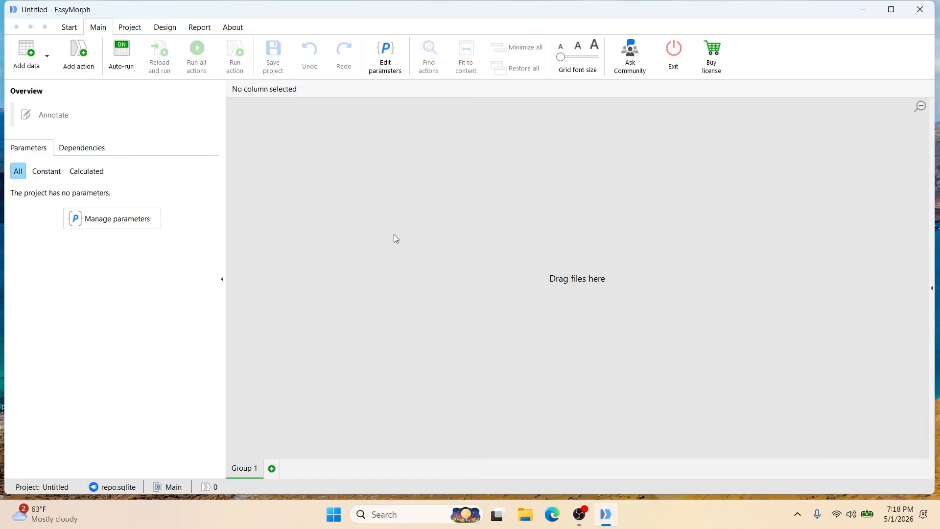
{"action": "left_click", "coordinate": [74, 50]}
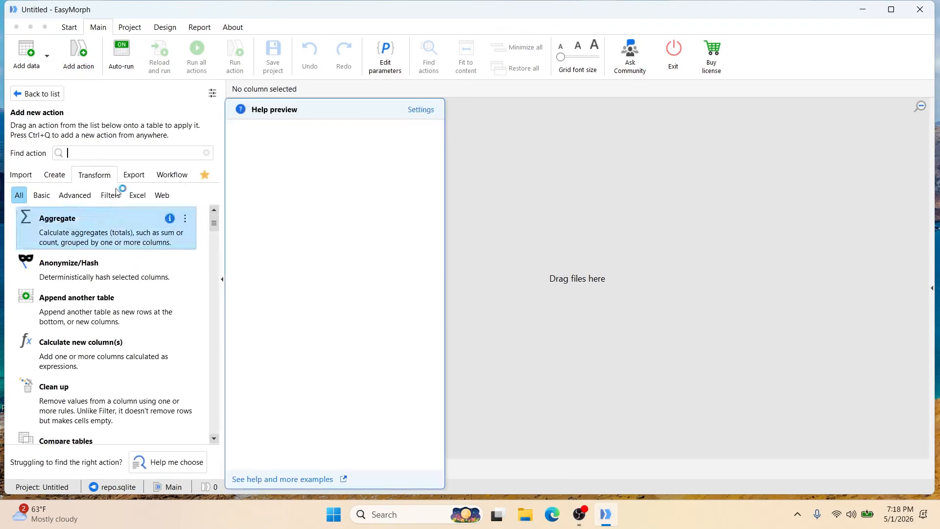
{"action": "type", "text": "impo"}
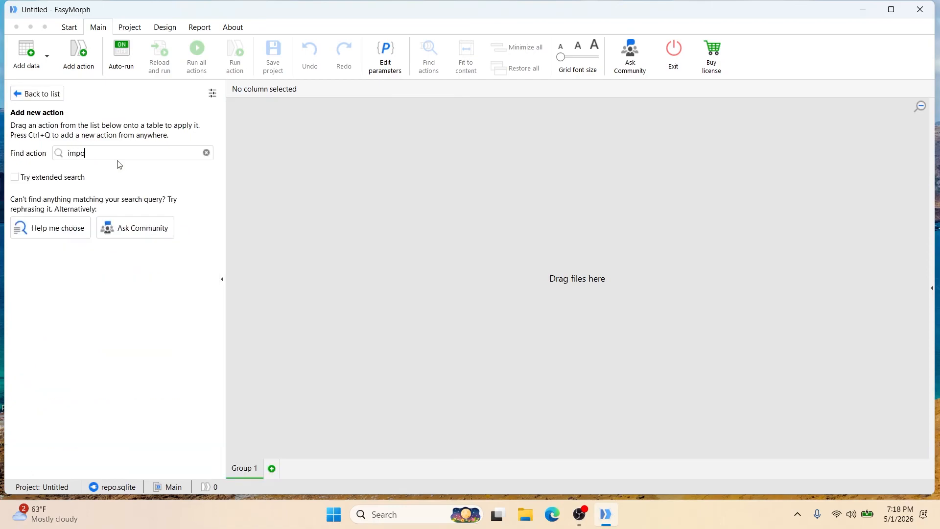
{"action": "type", "text": "rt from "}
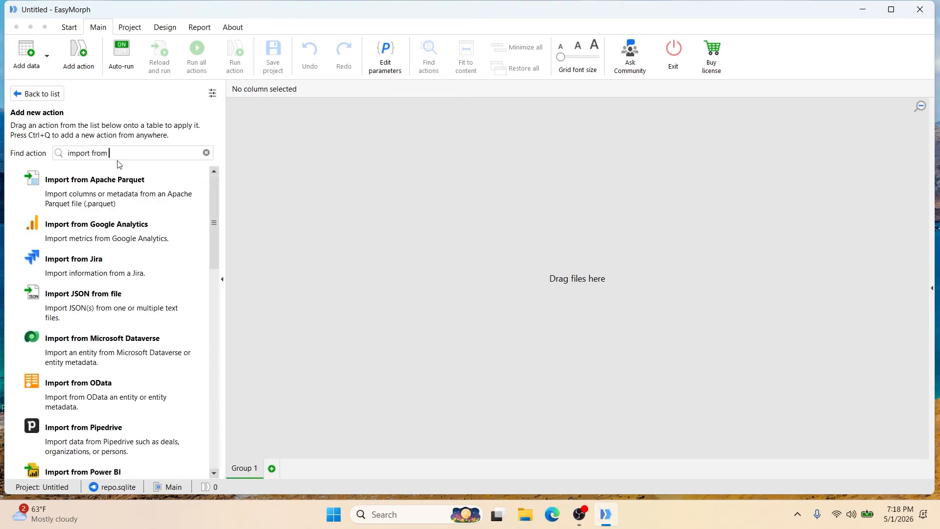
{"action": "type", "text": "sa"}
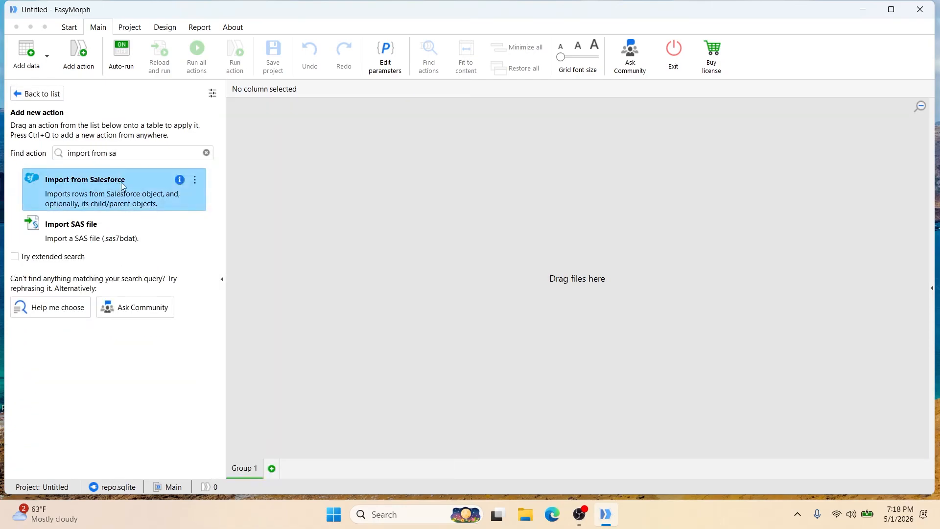
{"action": "double_click", "coordinate": [122, 184]}
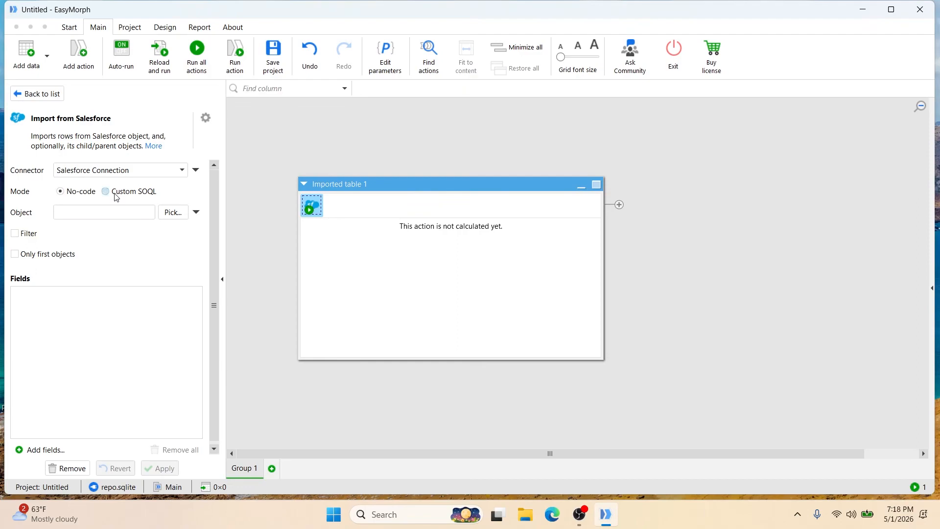
- Set Contact as the Salesforce object to import
{"action": "left_click", "coordinate": [174, 214]}
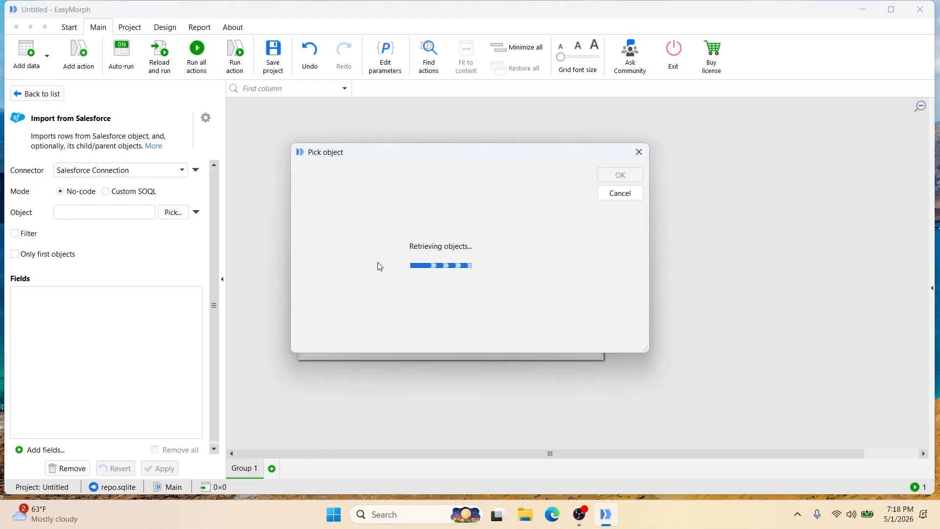
{"action": "type", "text": "cont"}
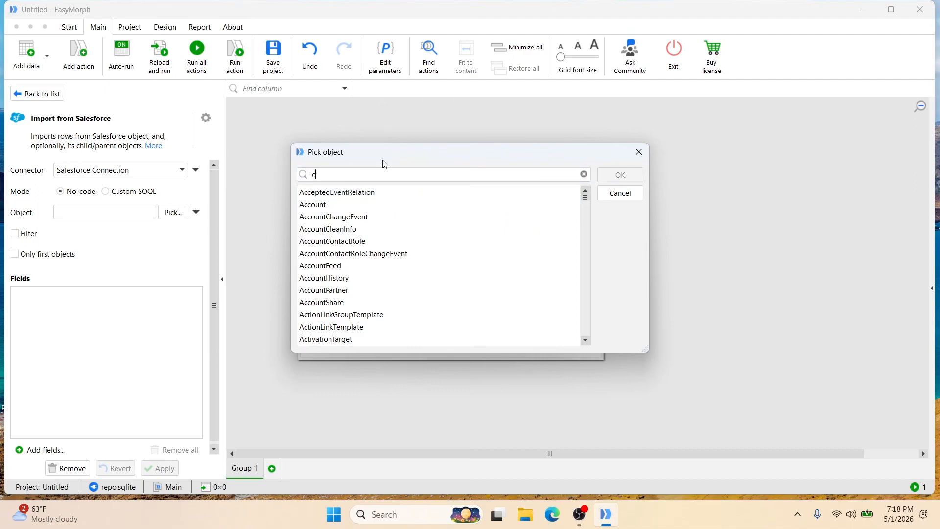
{"action": "type", "text": "ct"}
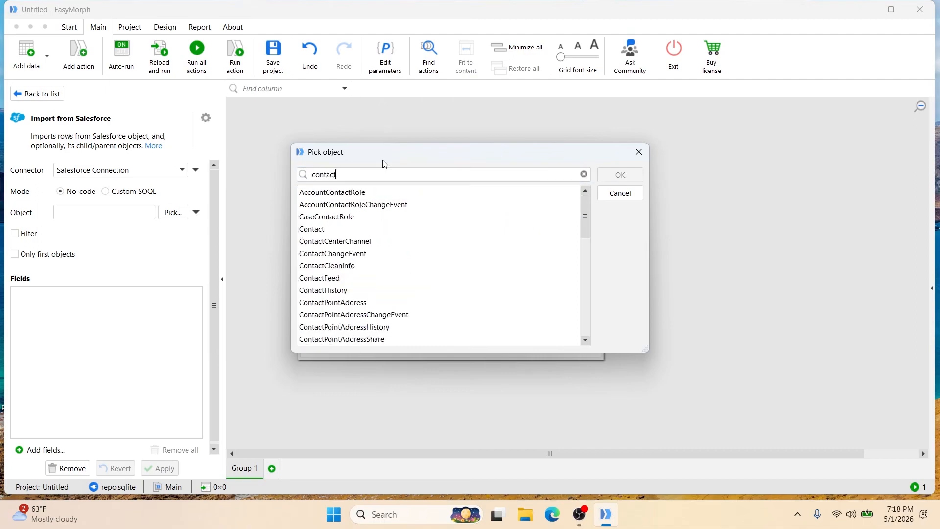
{"action": "left_click", "coordinate": [336, 230]}
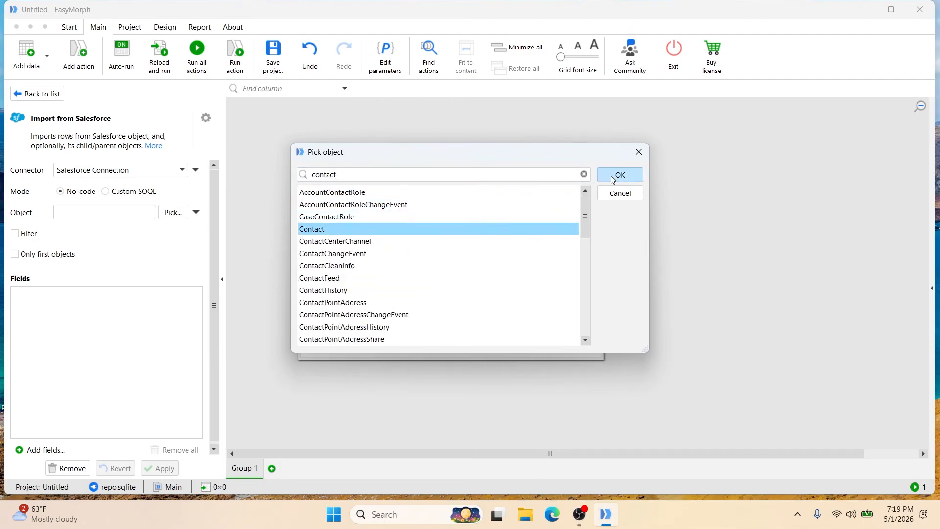
{"action": "left_click", "coordinate": [609, 175]}
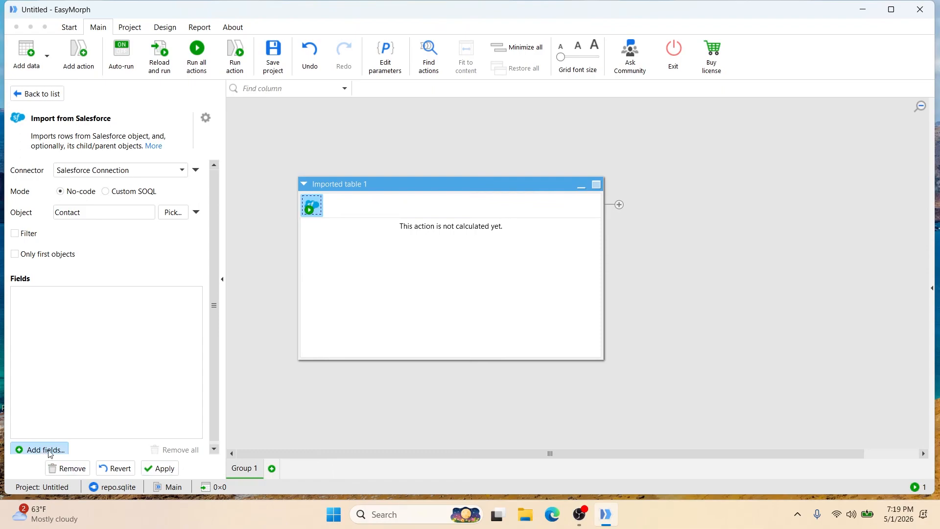
- Select the FirstName field of the Contact object in the field selector
{"action": "scroll", "coordinate": [72, 452], "scroll_direction": "down", "scroll_amount": 1}
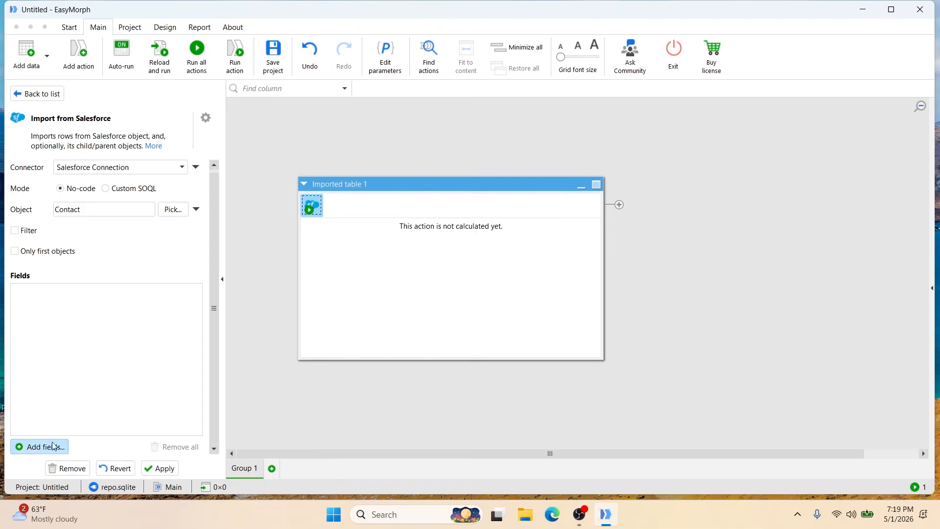
{"action": "left_click", "coordinate": [50, 450]}
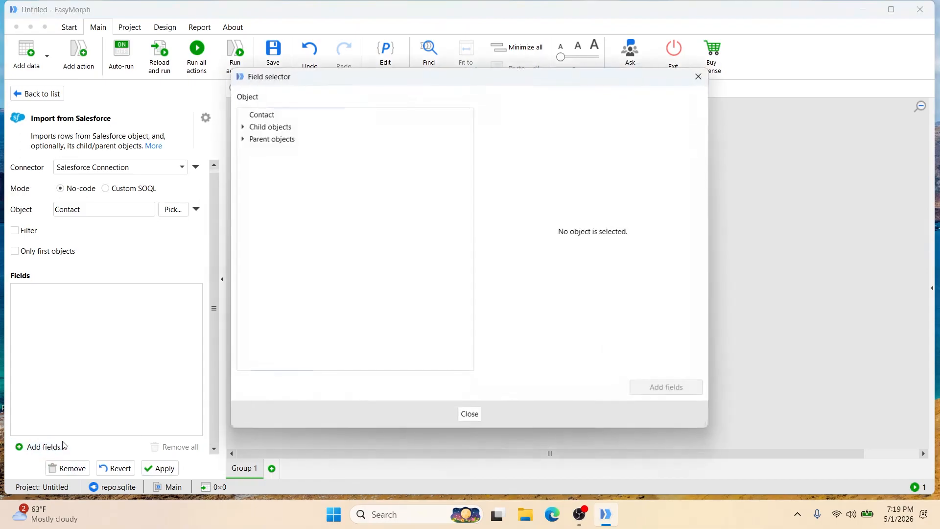
{"action": "left_click", "coordinate": [256, 118]}
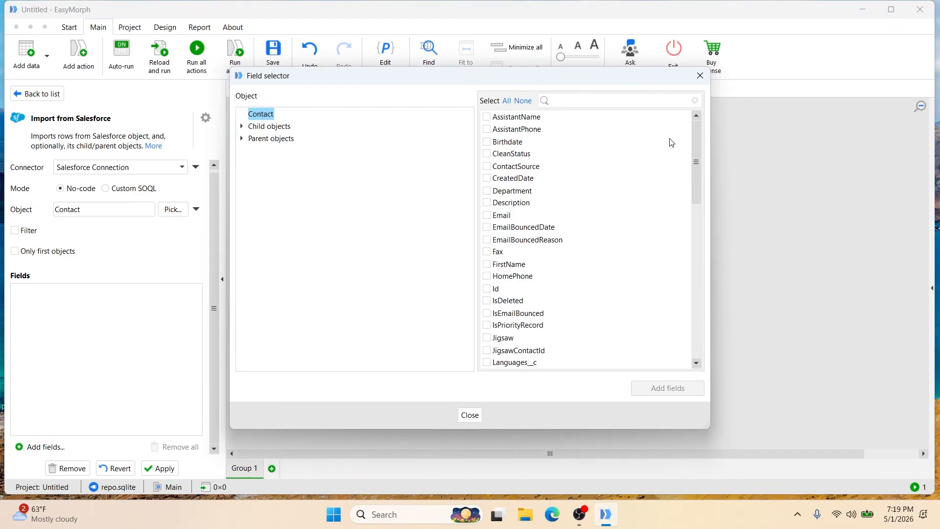
{"action": "left_click", "coordinate": [594, 100]}
{"action": "type", "text": "first"}
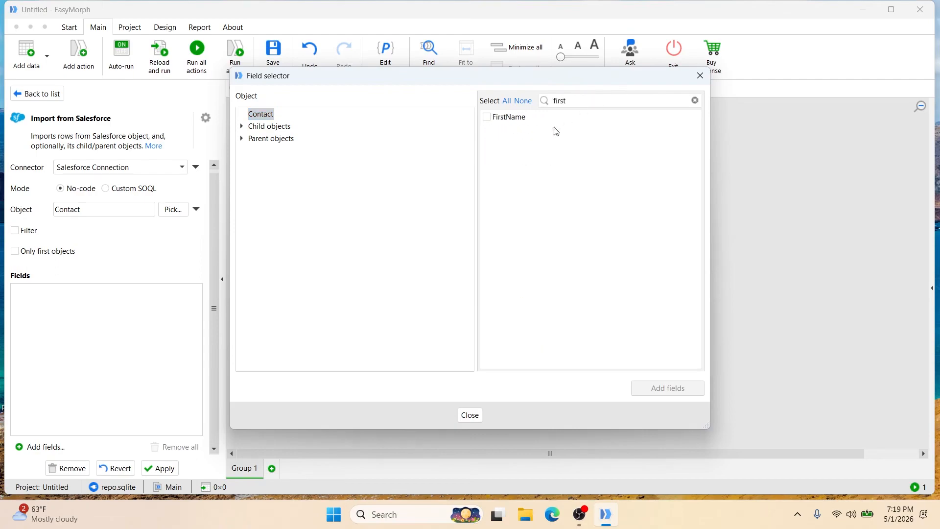
{"action": "left_click", "coordinate": [487, 117]}
{"action": "left_click", "coordinate": [695, 100]}
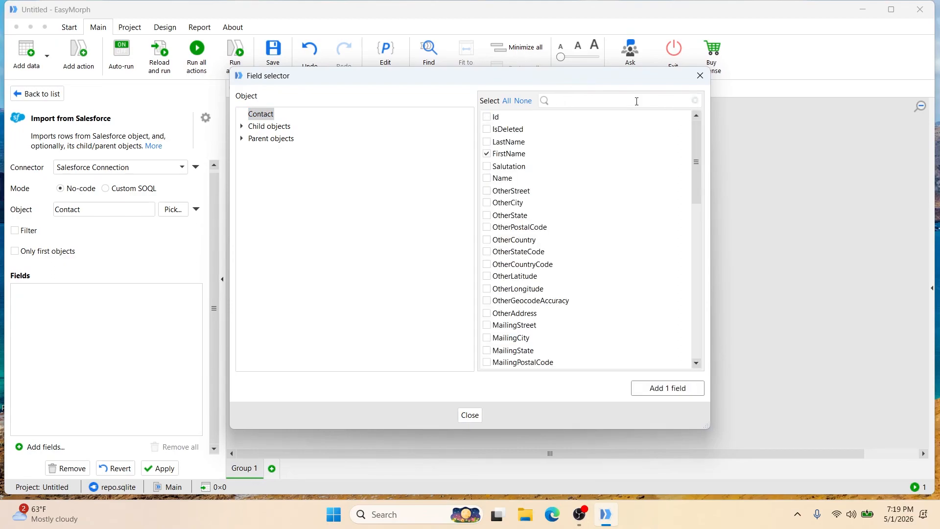
- Select the LastName and Email fields of the Contact object in the field selector
{"action": "type", "text": "las"}
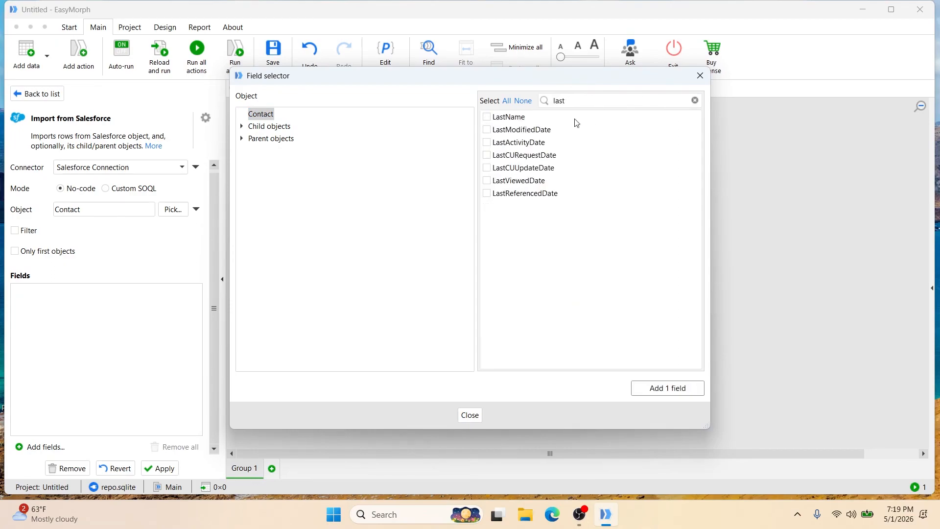
{"action": "type", "text": "t"}
{"action": "left_click", "coordinate": [486, 116]}
{"action": "left_click", "coordinate": [695, 100]}
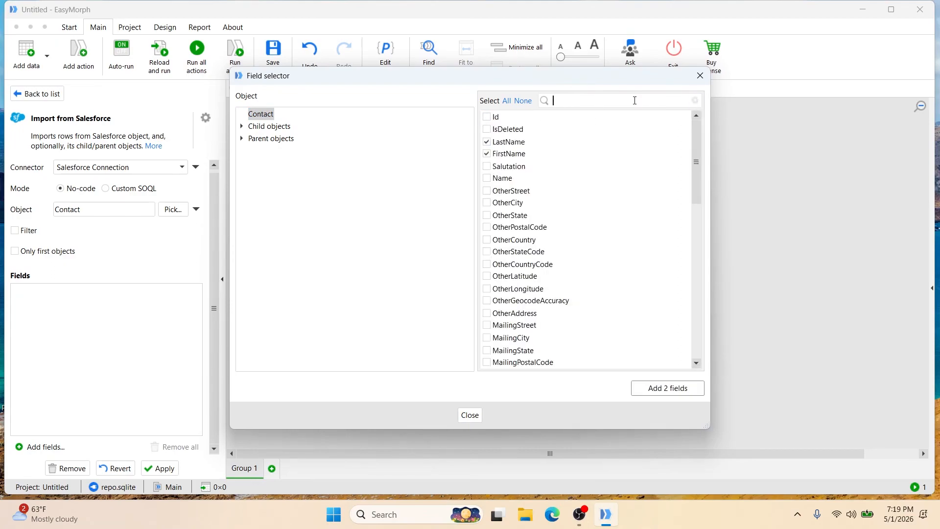
{"action": "type", "text": "ema"}
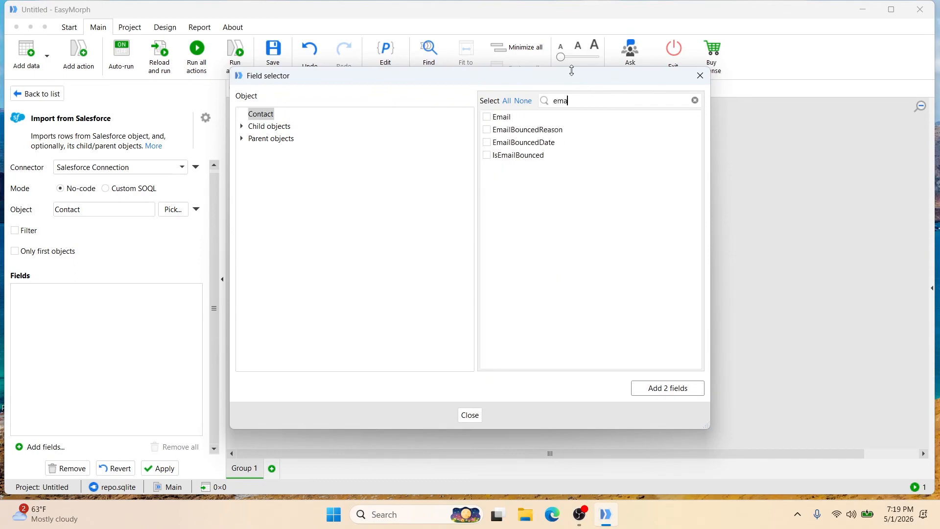
{"action": "type", "text": "il"}
{"action": "left_click", "coordinate": [487, 117]}
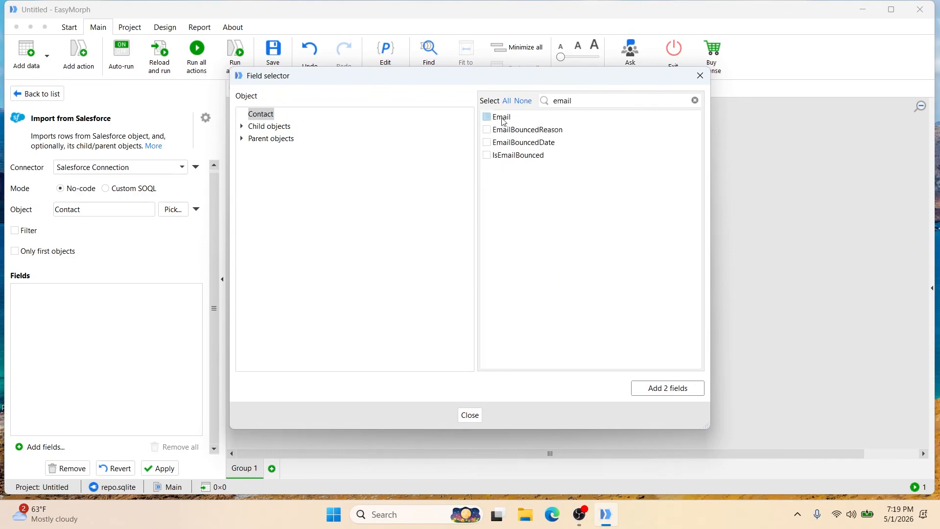
{"action": "left_click", "coordinate": [695, 100]}
- Select the Department and Phone fields of the Contact object as well
{"action": "left_click", "coordinate": [604, 99]}
{"action": "type", "text": "depa"}
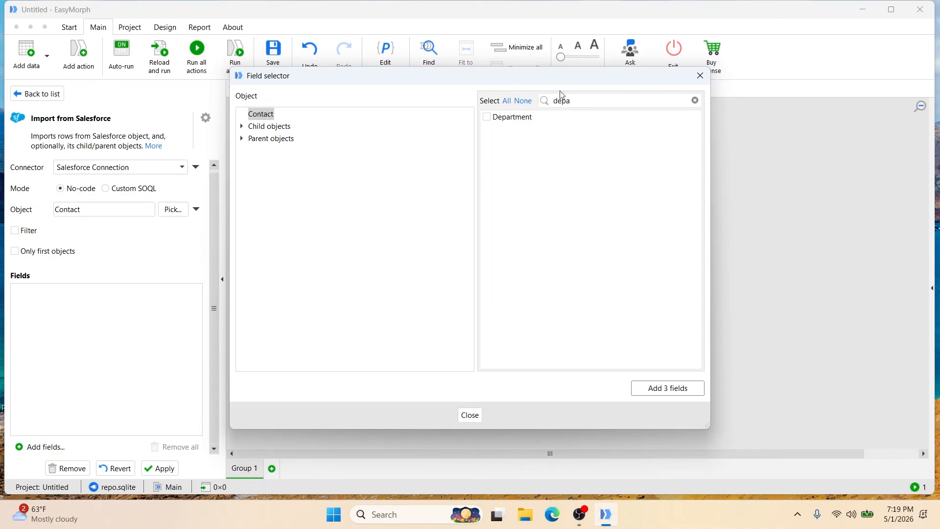
{"action": "left_click", "coordinate": [486, 116]}
{"action": "left_click", "coordinate": [695, 101]}
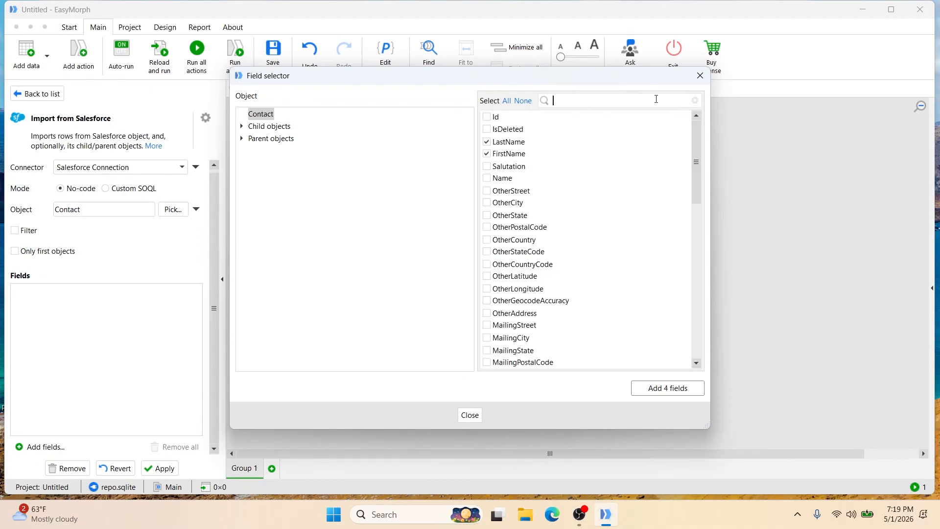
{"action": "type", "text": "p"}
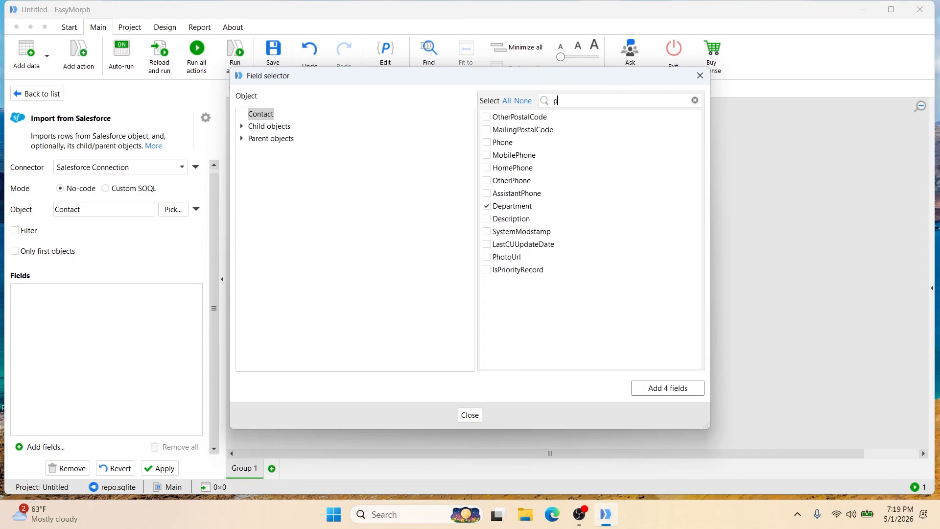
{"action": "type", "text": "h"}
{"action": "left_click", "coordinate": [487, 116]}
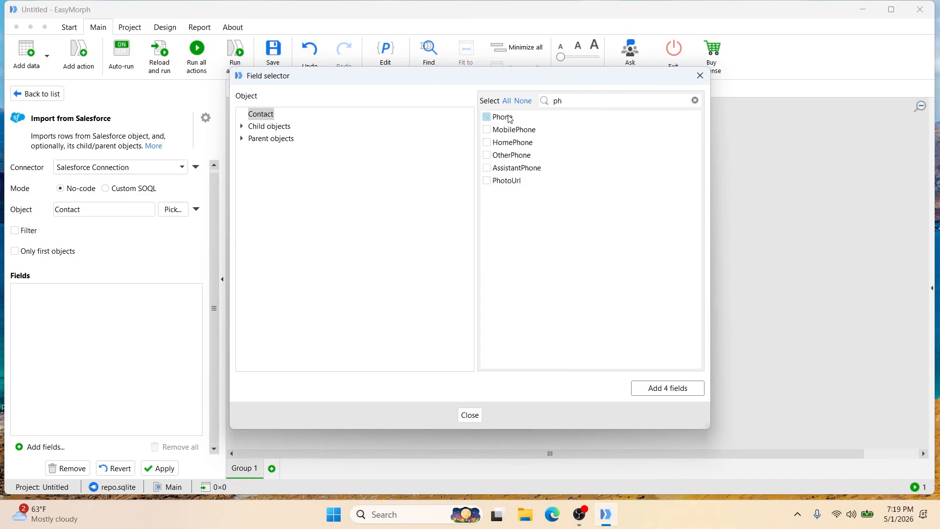
{"action": "left_click", "coordinate": [696, 101]}
- Select the Title field and add all the selected fields to the Salesforce import action
{"action": "type", "text": "t"}
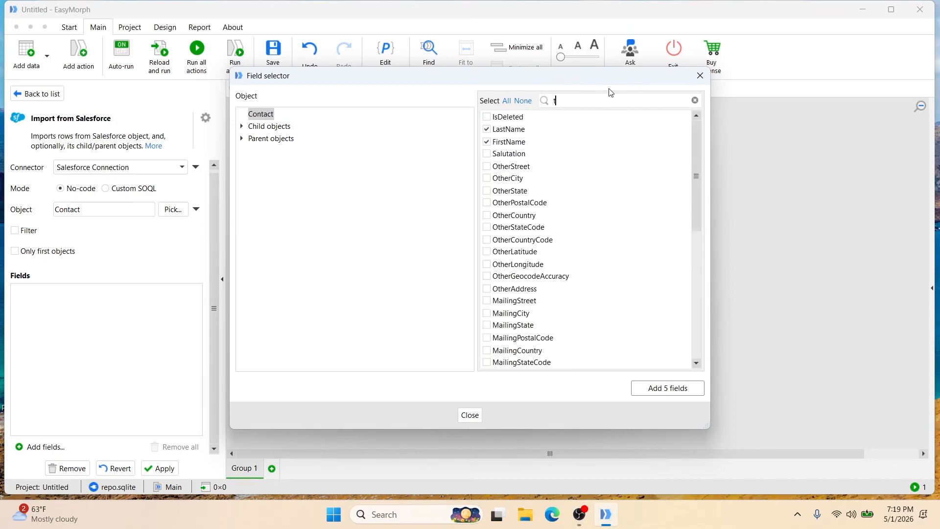
{"action": "type", "text": "it"}
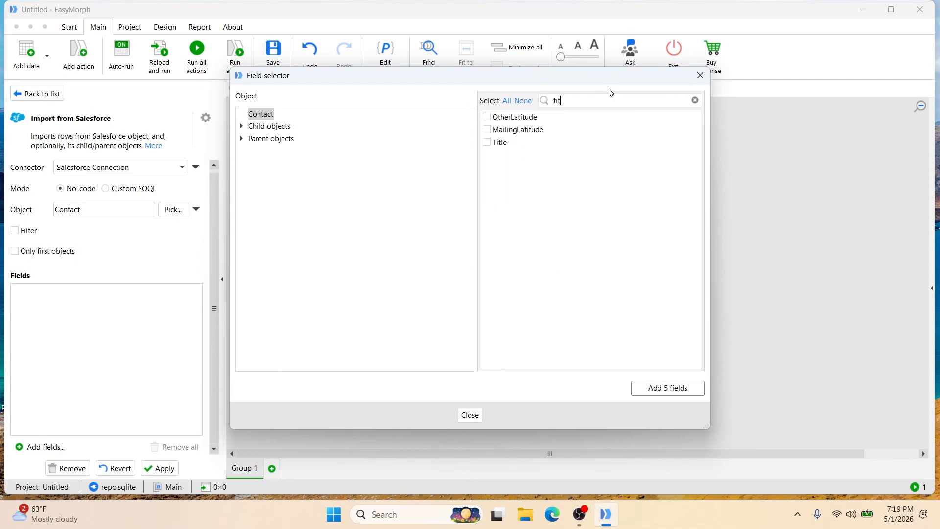
{"action": "left_click", "coordinate": [496, 142]}
{"action": "left_click", "coordinate": [662, 390]}
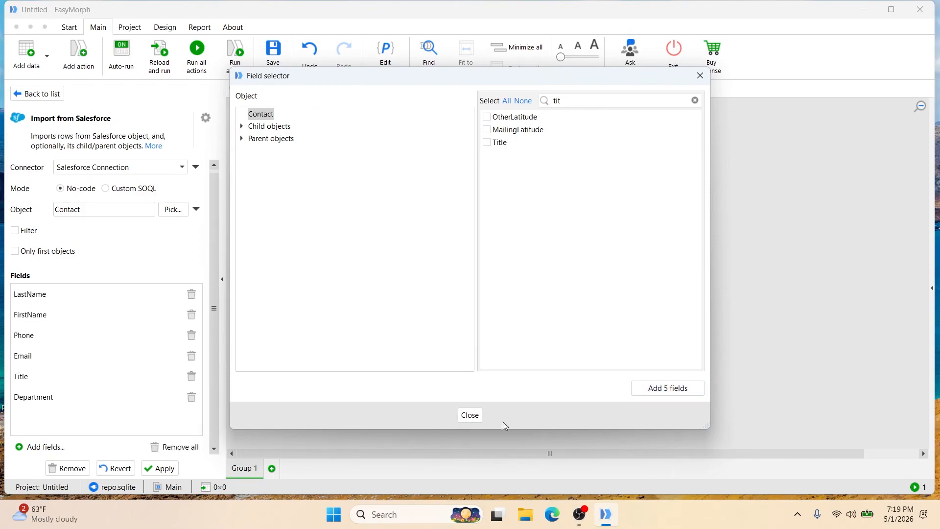
{"action": "left_click", "coordinate": [468, 415]}
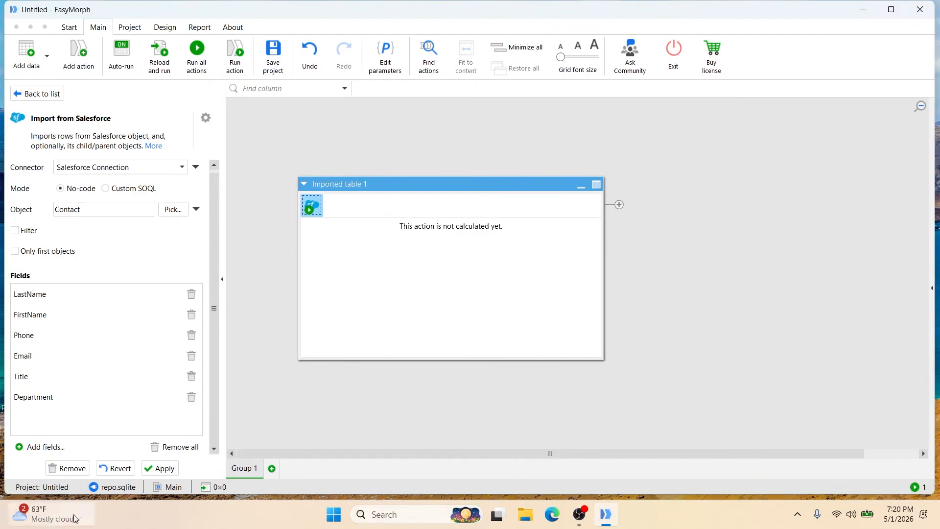
- Apply the Salesforce import and enlarge the imported table to make it wider and taller
{"action": "left_click", "coordinate": [165, 471]}
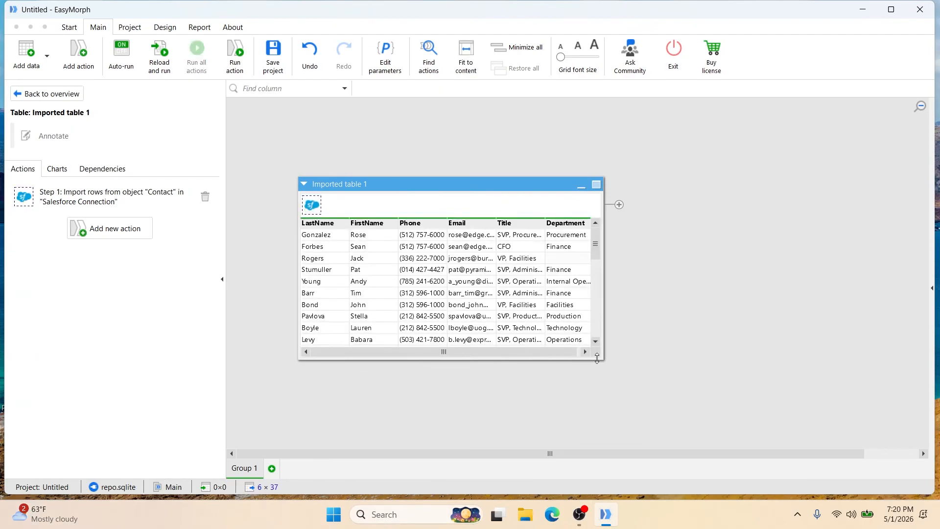
{"action": "left_click_drag", "start_coordinate": [597, 358], "coordinate": [758, 365]}
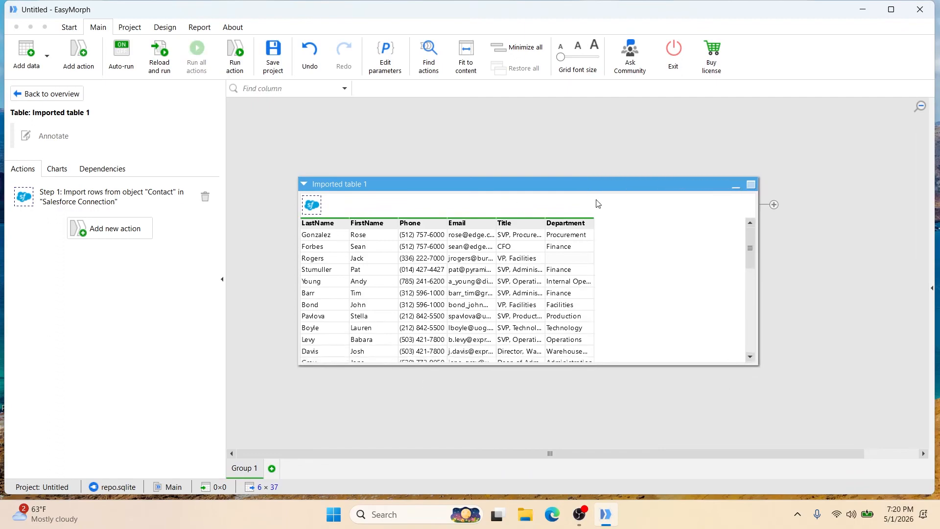
{"action": "left_click_drag", "start_coordinate": [607, 178], "coordinate": [616, 123]}
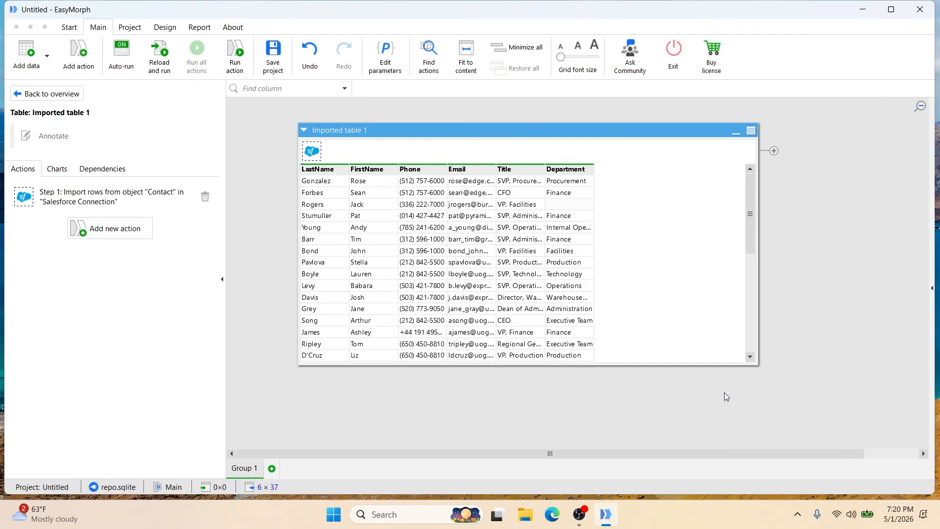
- Find the Filter by condition action and add it to the imported table
{"action": "left_click", "coordinate": [237, 155]}
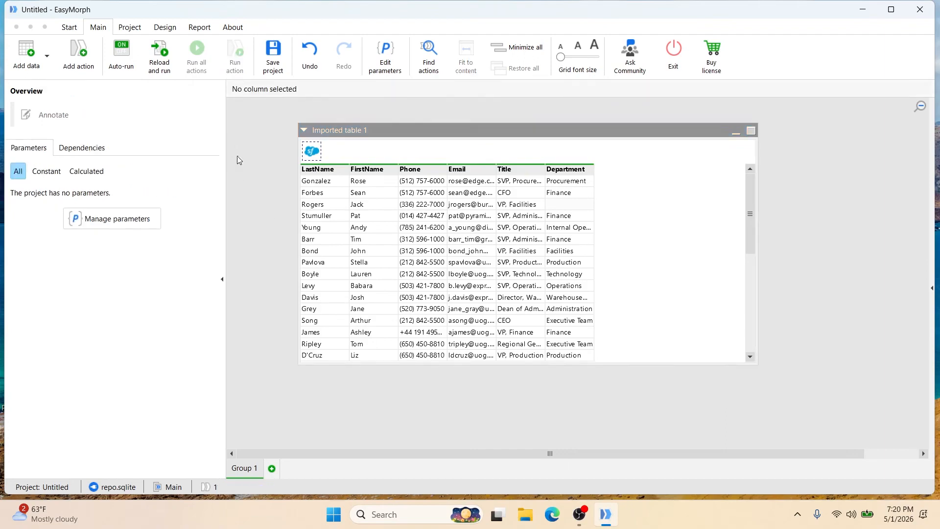
{"action": "key", "text": "ctrl+q"}
{"action": "type", "text": "f"}
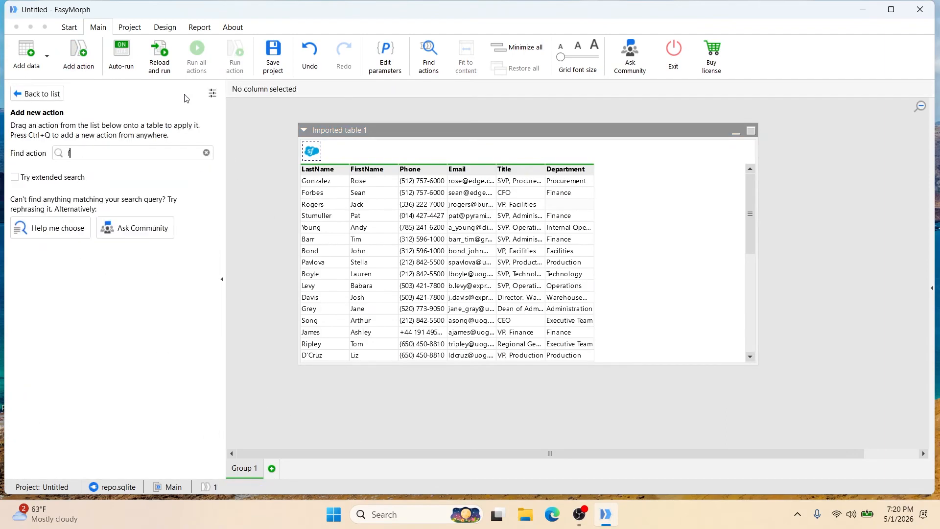
{"action": "type", "text": "ilter by con"}
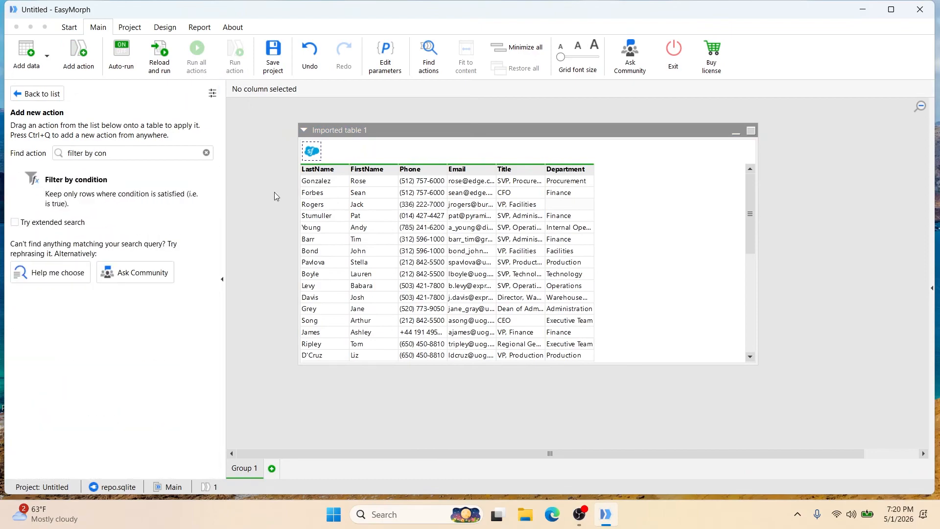
{"action": "double_click", "coordinate": [148, 181]}
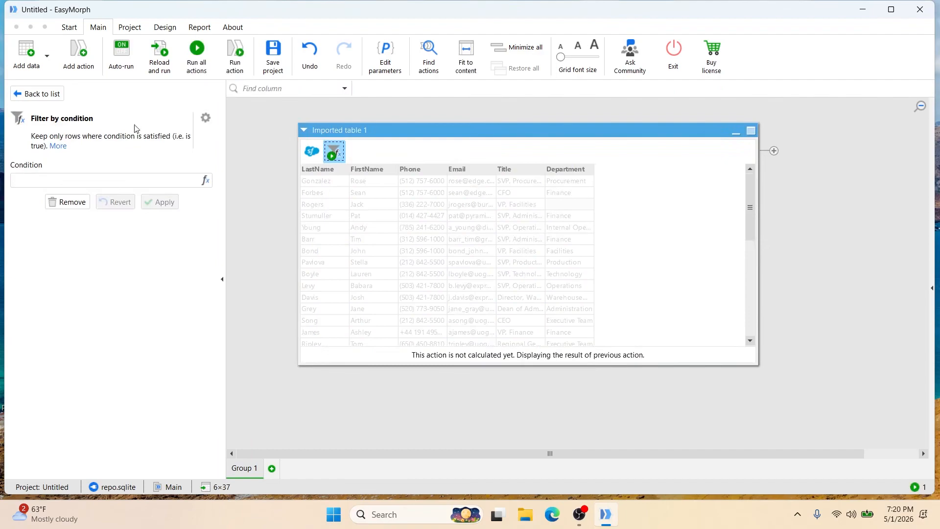
{"action": "left_click", "coordinate": [205, 181]}
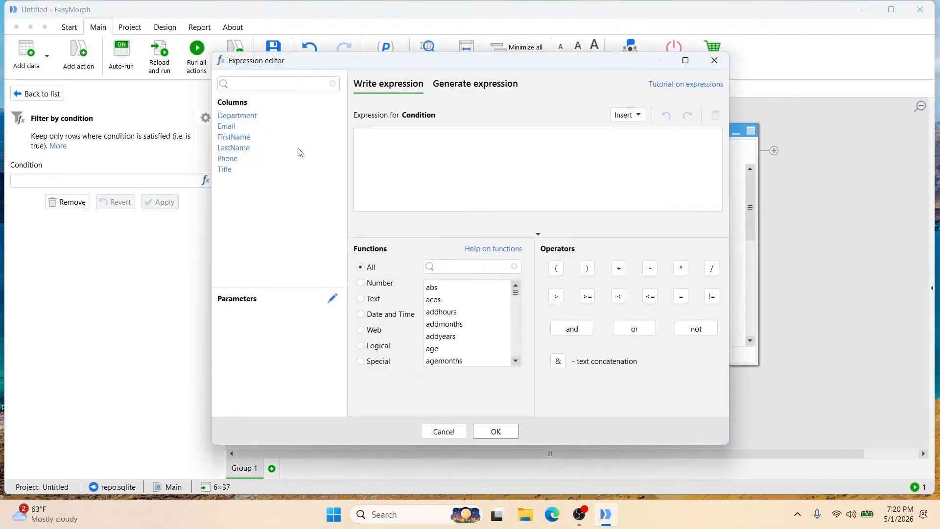
{"action": "left_click", "coordinate": [246, 117]}
{"action": "left_click", "coordinate": [681, 296]}
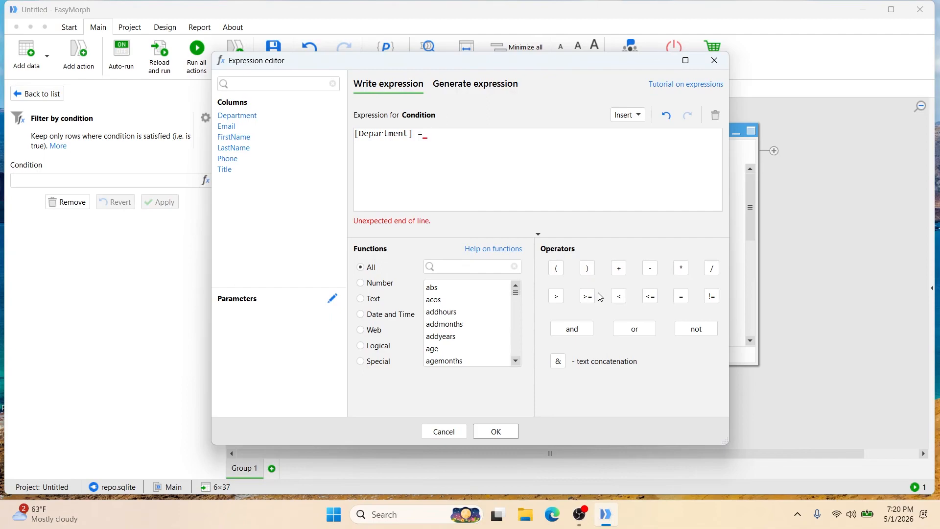
{"action": "left_click", "coordinate": [443, 431]}
- Add a text or number parameter named Department to the project
{"action": "left_click", "coordinate": [262, 277]}
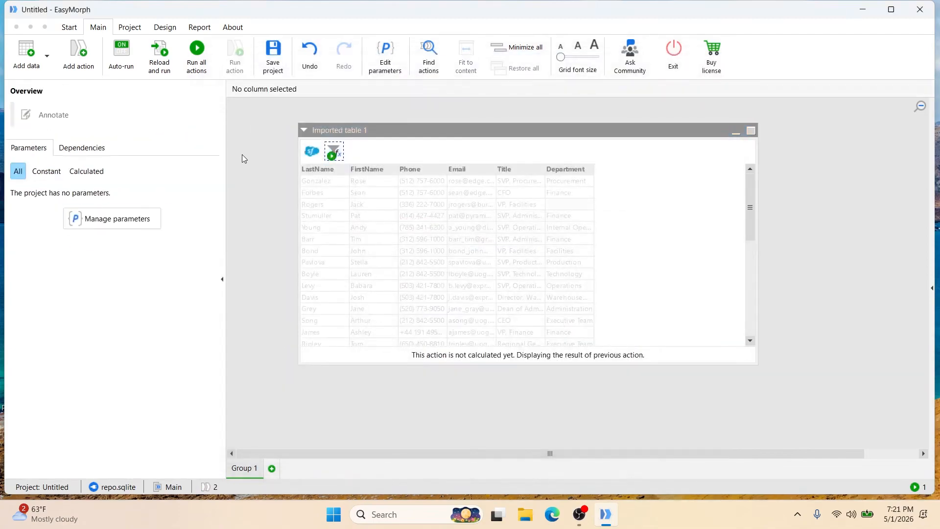
{"action": "left_click", "coordinate": [118, 223]}
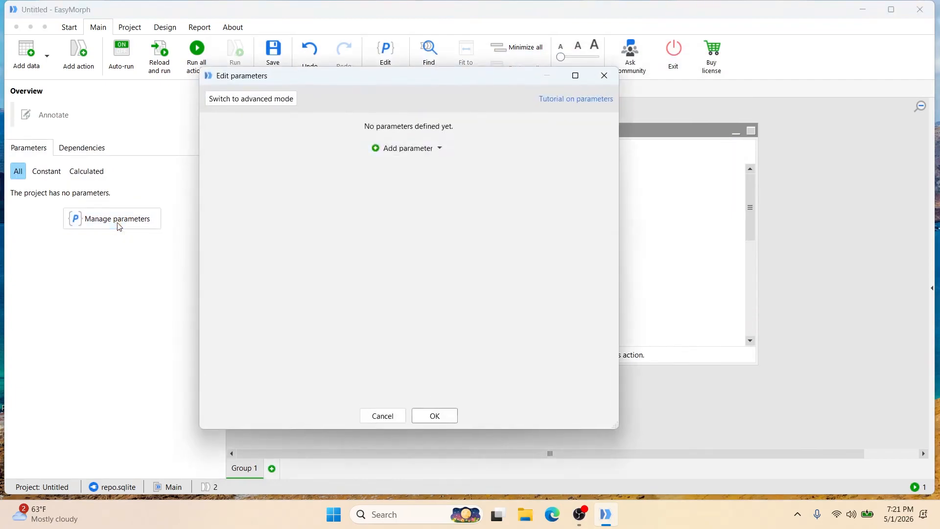
{"action": "left_click", "coordinate": [421, 152]}
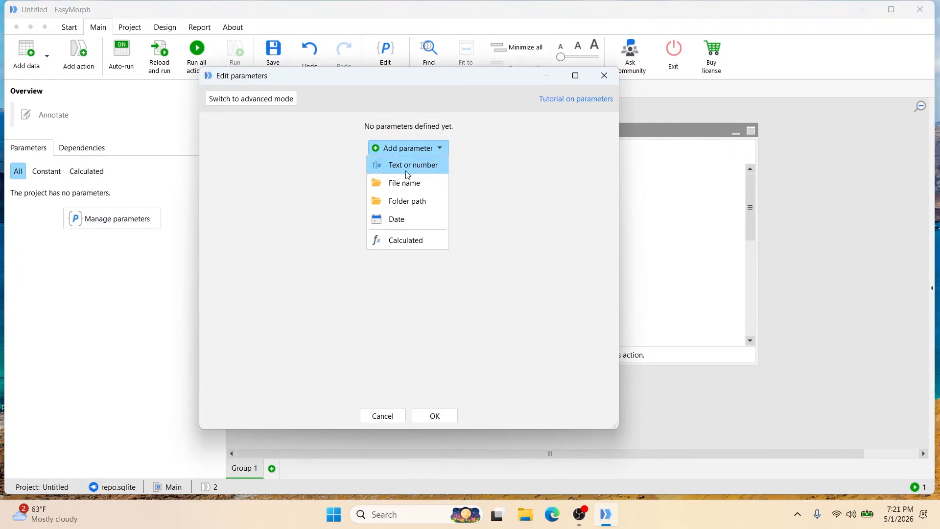
{"action": "left_click", "coordinate": [412, 171]}
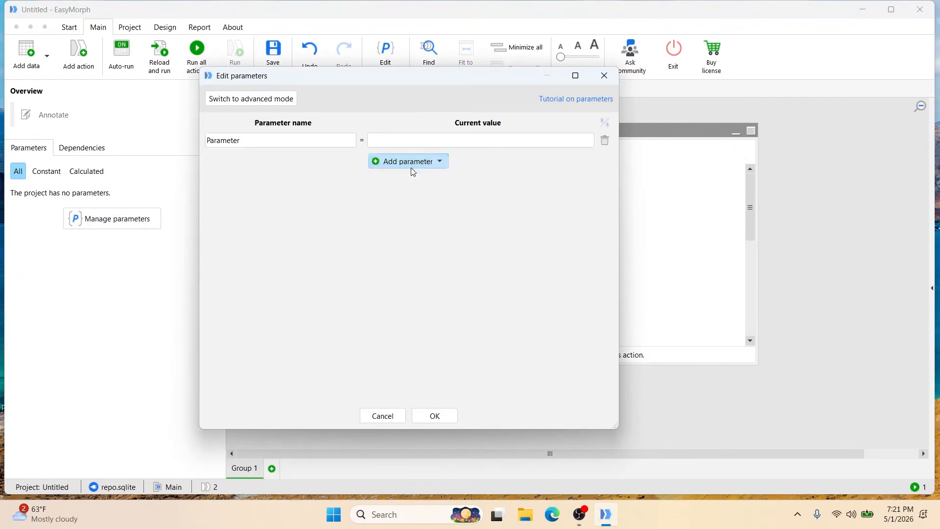
{"action": "left_click", "coordinate": [275, 138]}
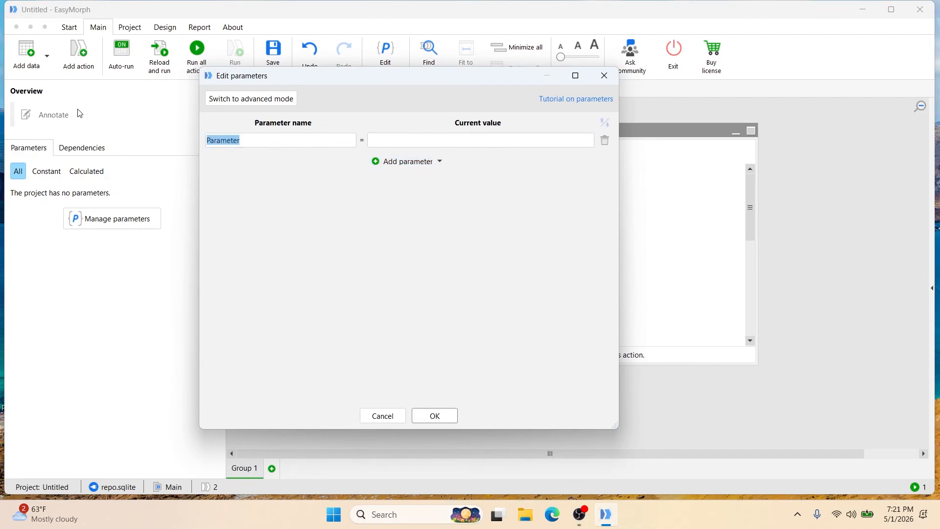
{"action": "key", "text": "BackSpace"}
{"action": "type", "text": "Department"}
- Set the Department parameter's current value to Finance and save the parameters
{"action": "left_click", "coordinate": [446, 142]}
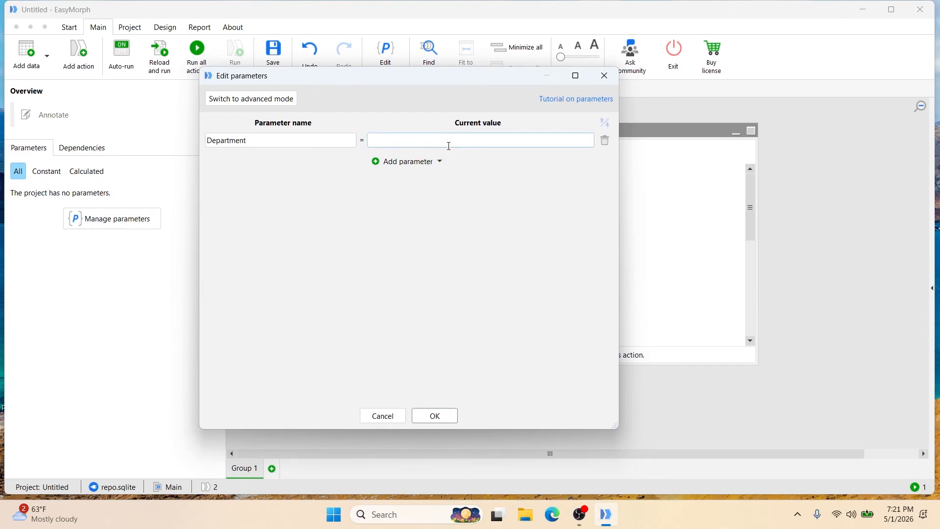
{"action": "type", "text": "Finance"}
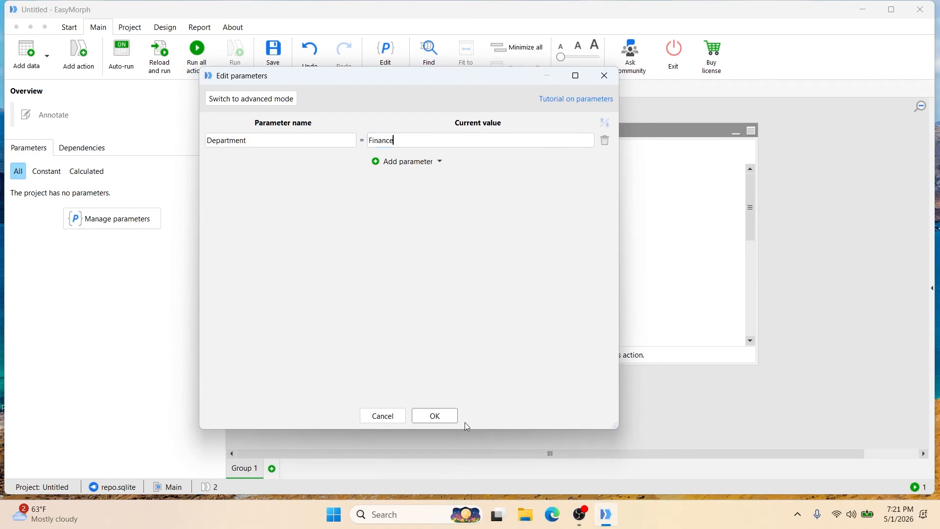
{"action": "left_click", "coordinate": [426, 415]}
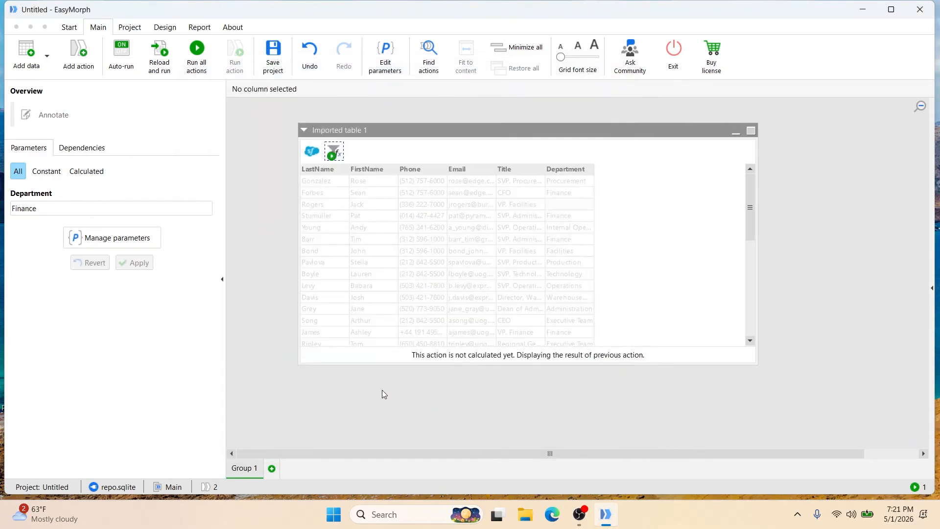
- Begin the condition expression of the Filter by condition action with the Department column
{"action": "left_click", "coordinate": [334, 152]}
{"action": "left_click", "coordinate": [205, 181]}
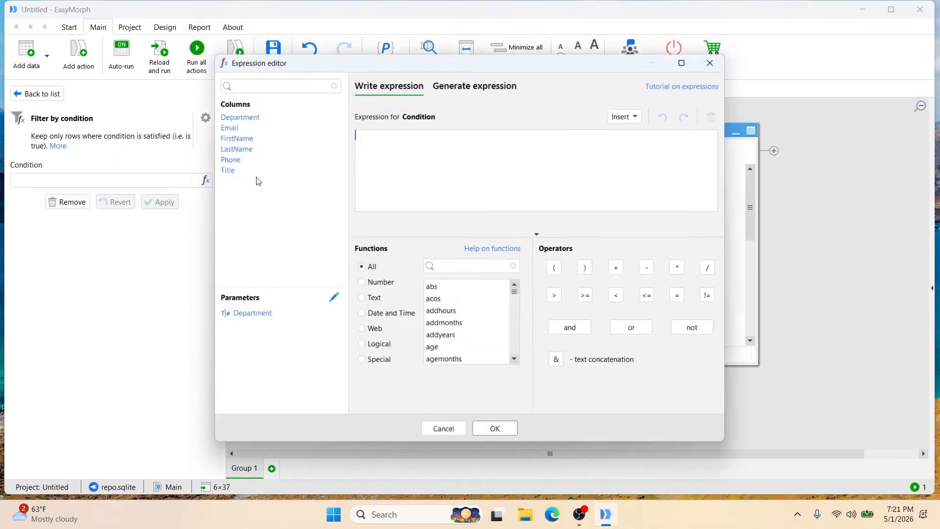
{"action": "left_click", "coordinate": [247, 117]}
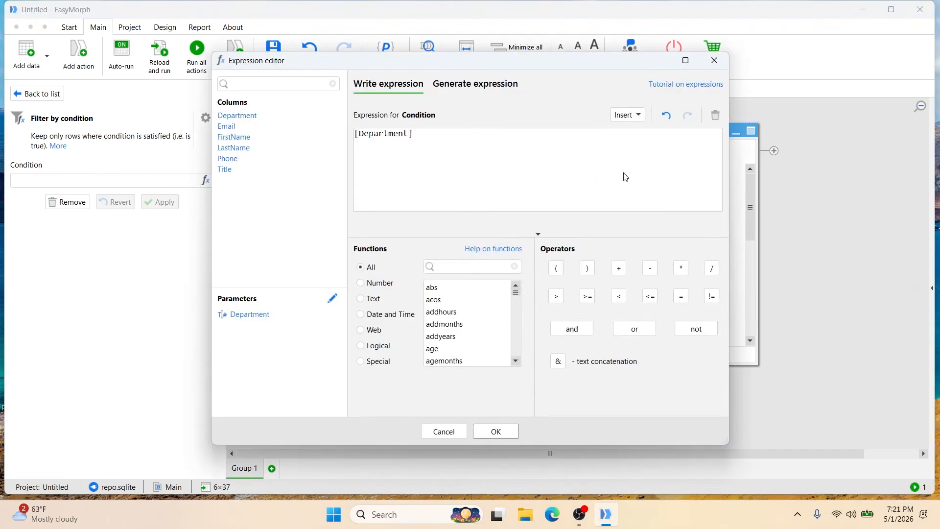